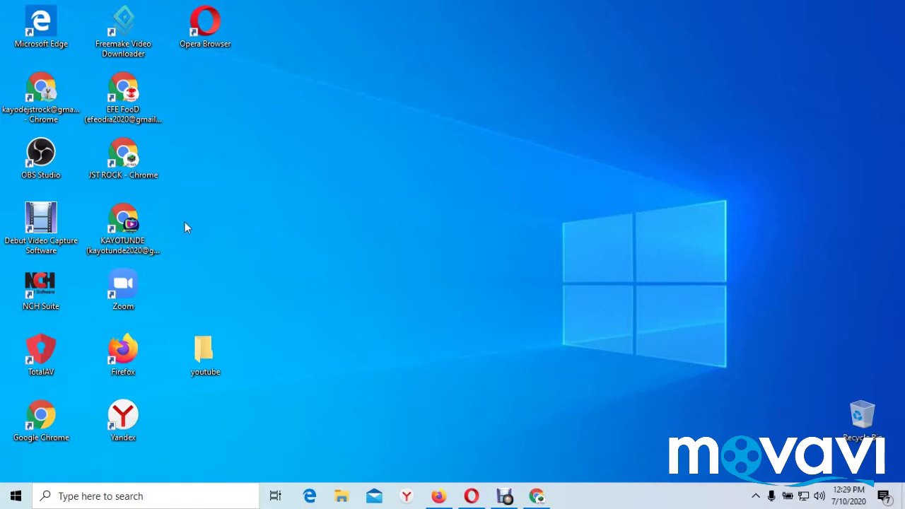
Open YouTube in Chrome and bring up the Create menu with Upload video and Go live.
{"action": "left_click", "coordinate": [537, 497]}
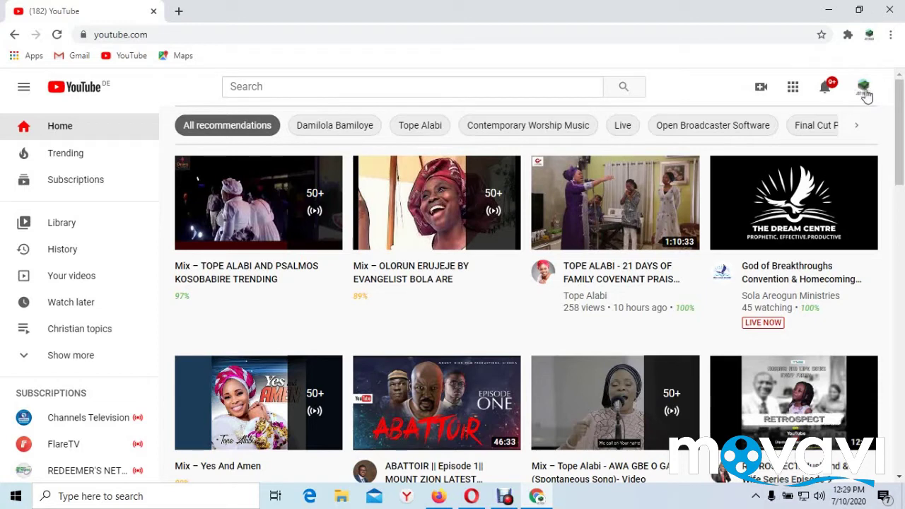
{"action": "left_click", "coordinate": [762, 89]}
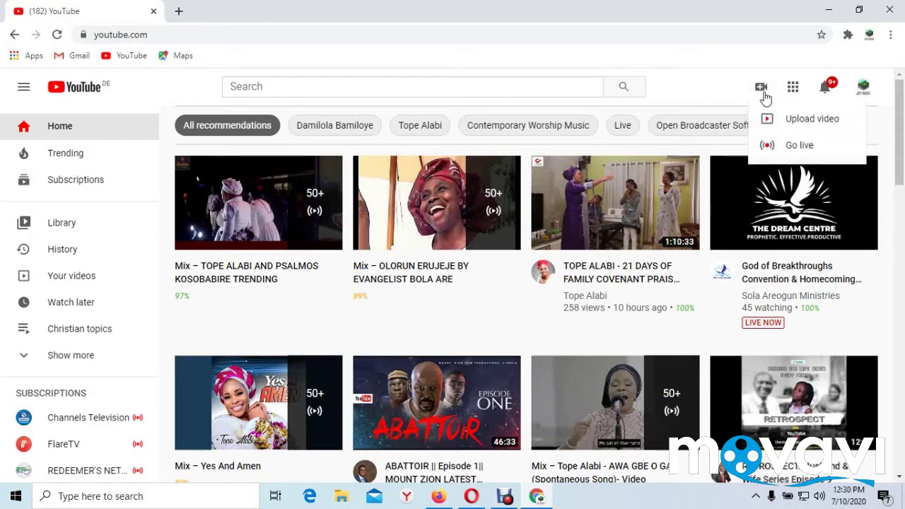
Choose Go live, then Stream, to reach YouTube Studio's New stream form.
{"action": "left_click", "coordinate": [800, 145]}
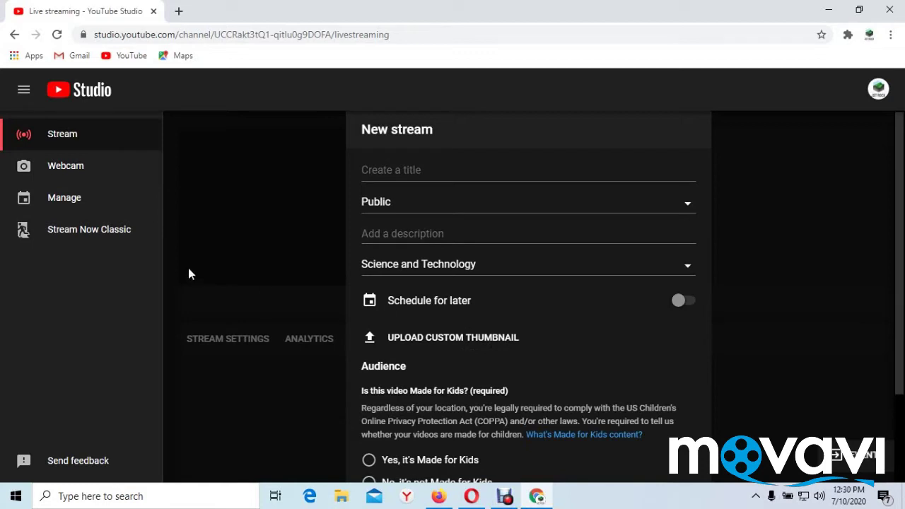
{"action": "left_click", "coordinate": [94, 138]}
Title the stream 'How Tow stream live on youtube' and keep its visibility Public.
{"action": "left_click", "coordinate": [475, 173]}
{"action": "type", "text": "How Tow stream live on you"}
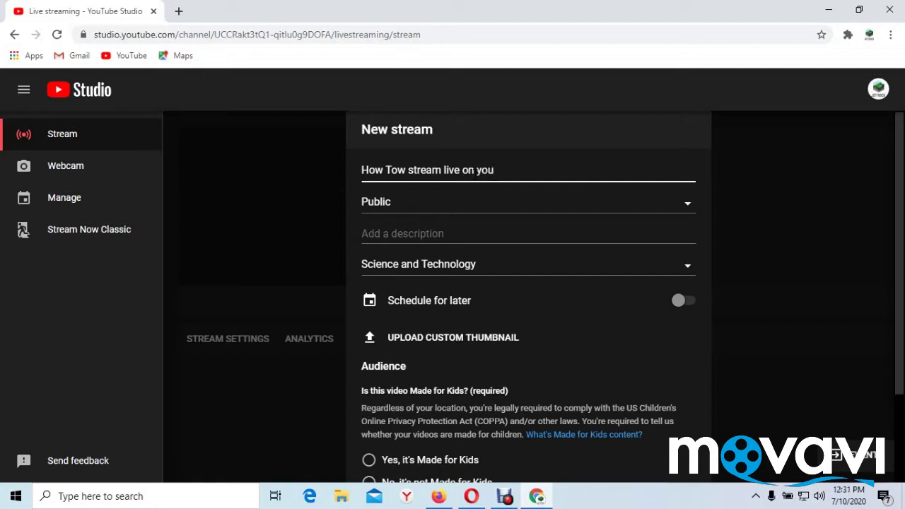
{"action": "type", "text": "tube"}
{"action": "left_click", "coordinate": [688, 206]}
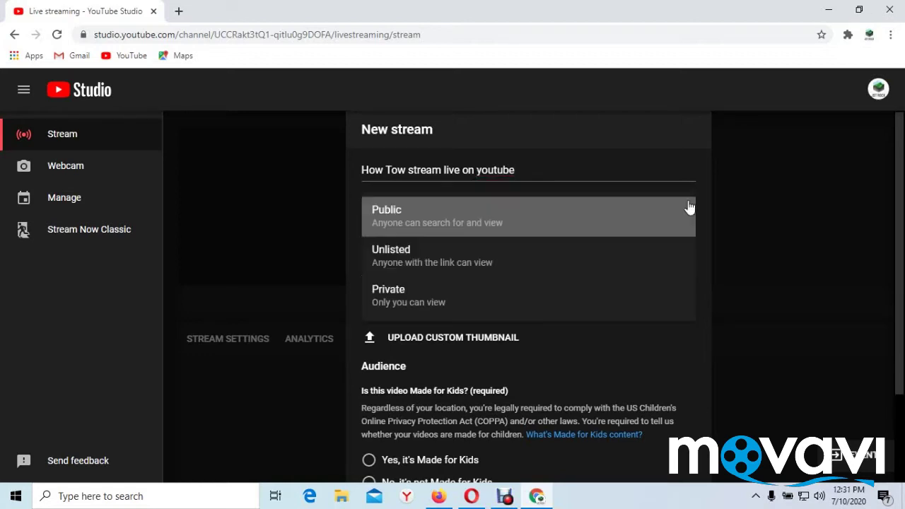
{"action": "left_click", "coordinate": [628, 226]}
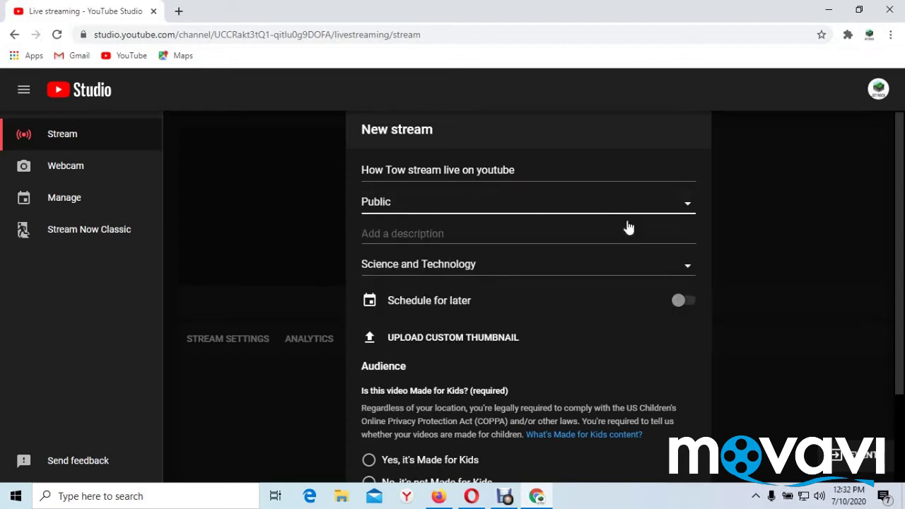
Add the description 'obs' and leave Schedule for later switched off.
{"action": "left_click", "coordinate": [523, 238]}
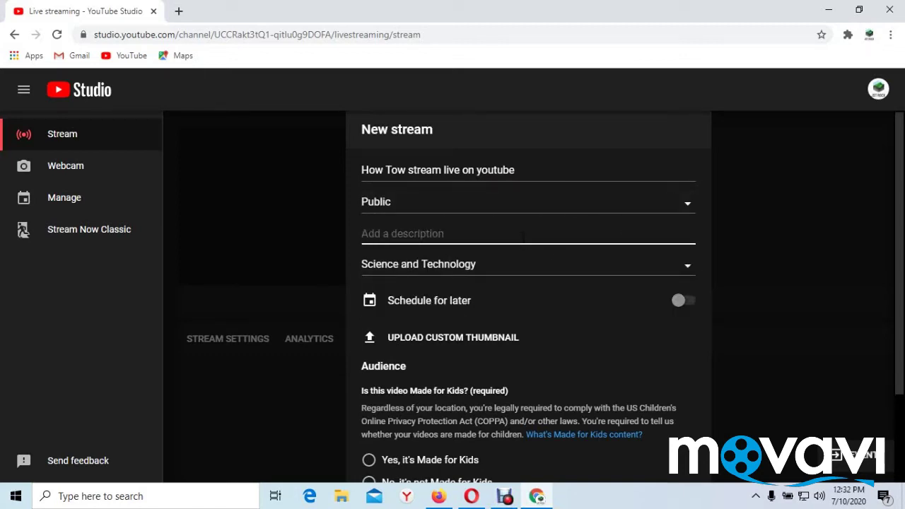
{"action": "type", "text": "obd"}
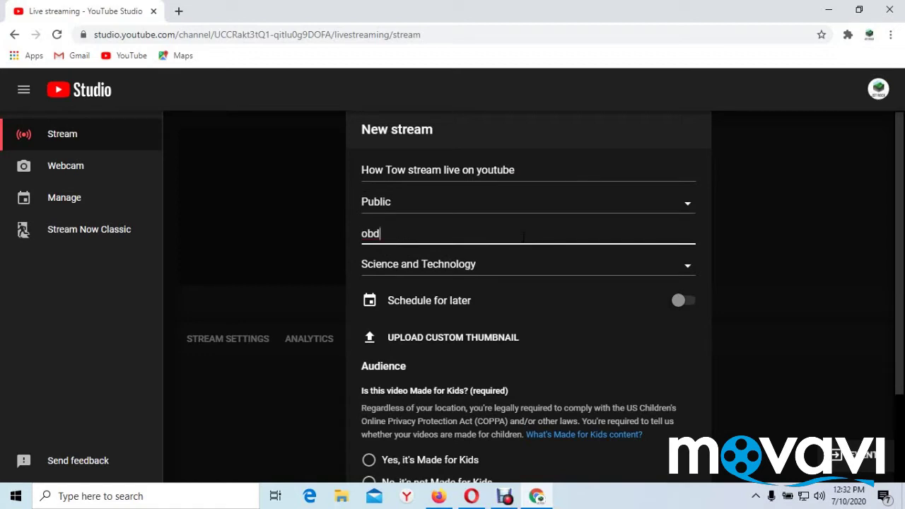
{"action": "key", "text": "BackSpace"}
{"action": "type", "text": "s"}
{"action": "scroll", "coordinate": [900, 260], "scroll_direction": "down", "scroll_amount": 3}
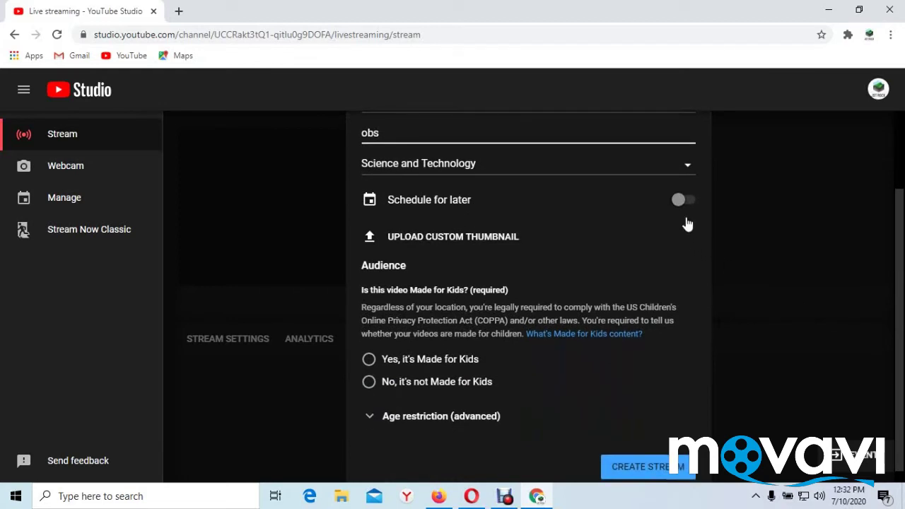
{"action": "left_click", "coordinate": [685, 202]}
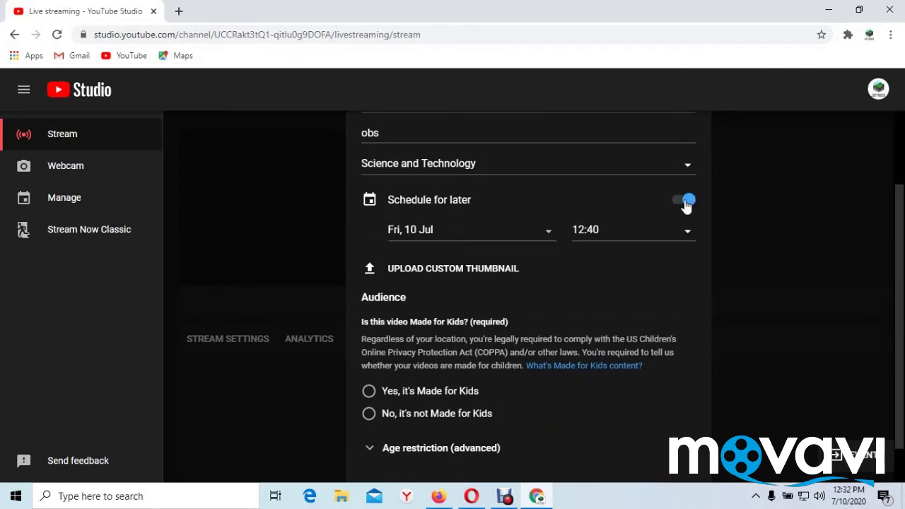
{"action": "left_click", "coordinate": [686, 204]}
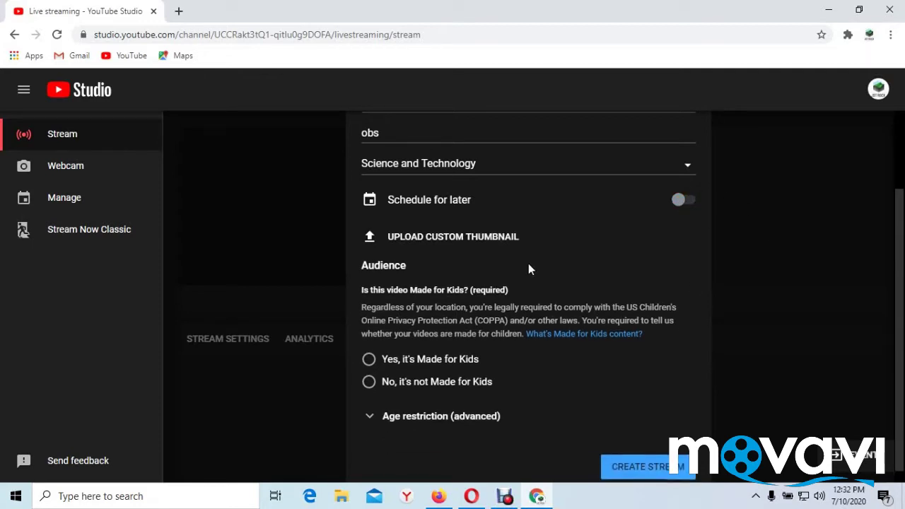
Upload Picture_20200628_225513502 as the stream's custom thumbnail.
{"action": "left_click", "coordinate": [473, 247]}
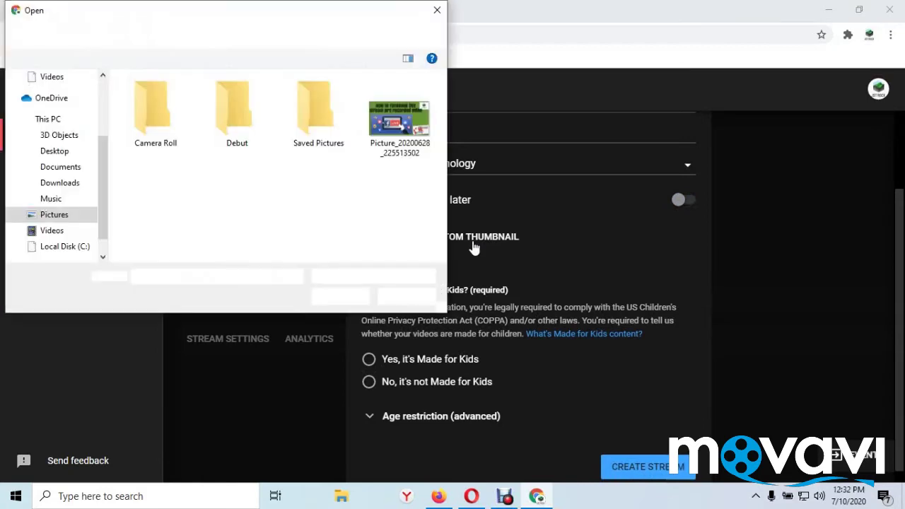
{"action": "left_click", "coordinate": [396, 148]}
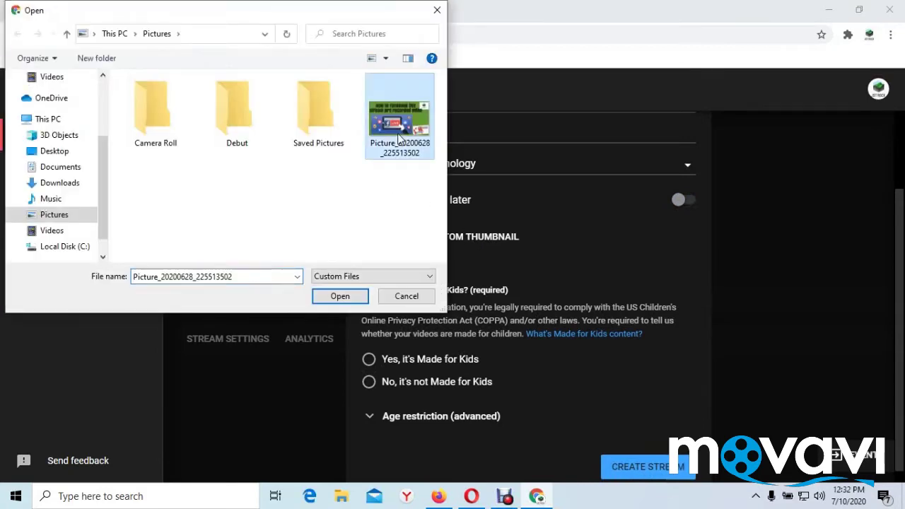
{"action": "left_click", "coordinate": [339, 297]}
{"action": "left_click", "coordinate": [340, 297]}
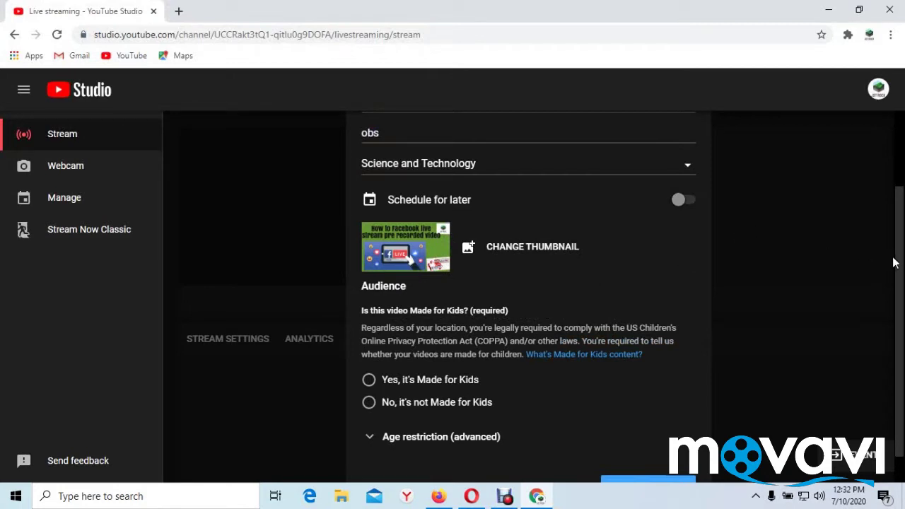
Choose 'No, it's not Made for Kids' and create the stream.
{"action": "left_click_drag", "start_coordinate": [896, 262], "coordinate": [880, 297]}
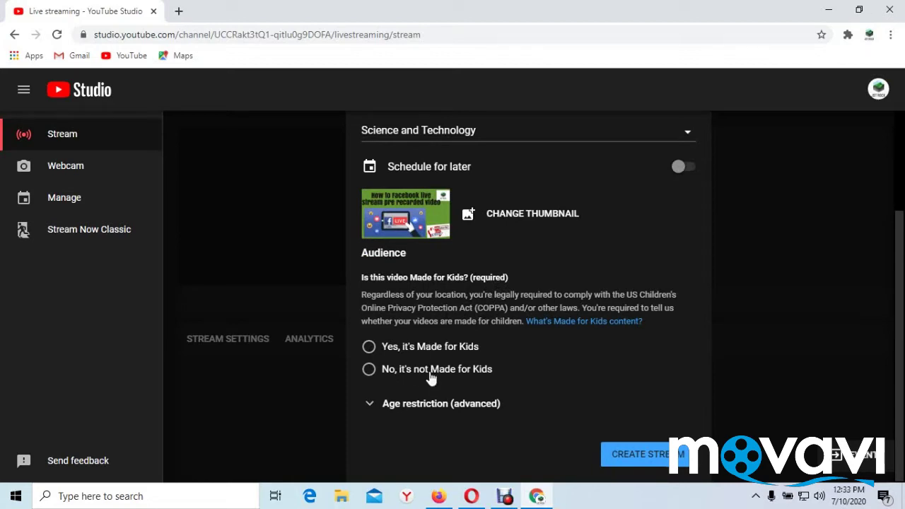
{"action": "left_click", "coordinate": [370, 375]}
{"action": "left_click", "coordinate": [645, 462]}
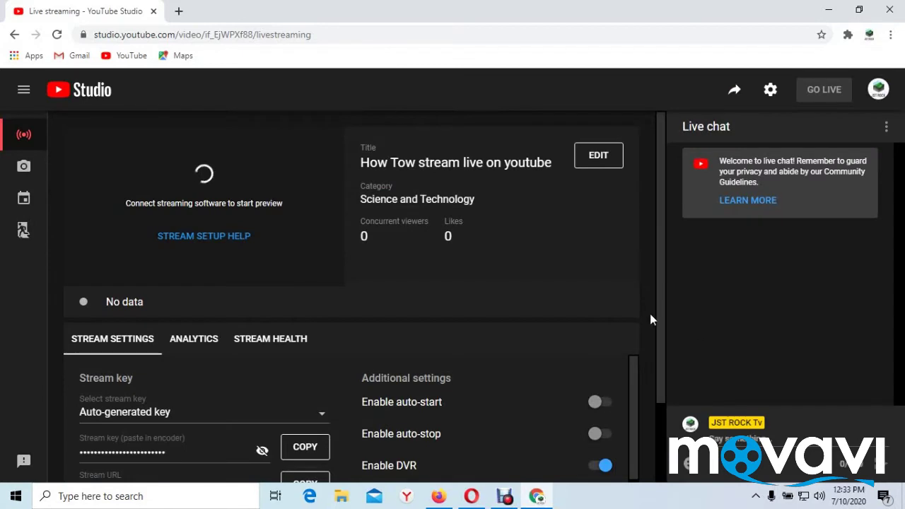
Copy the stream key from the Stream settings section to the clipboard.
{"action": "scroll", "coordinate": [660, 286], "scroll_direction": "down", "scroll_amount": 1}
{"action": "scroll", "coordinate": [667, 341], "scroll_direction": "down", "scroll_amount": 1}
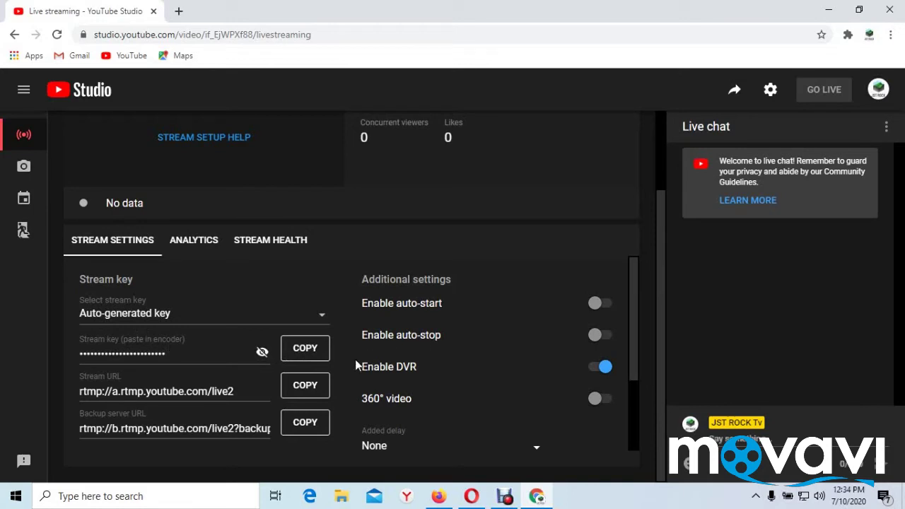
{"action": "left_click", "coordinate": [314, 351]}
Minimize Chrome and launch OBS Studio from its desktop shortcut.
{"action": "left_click", "coordinate": [831, 11]}
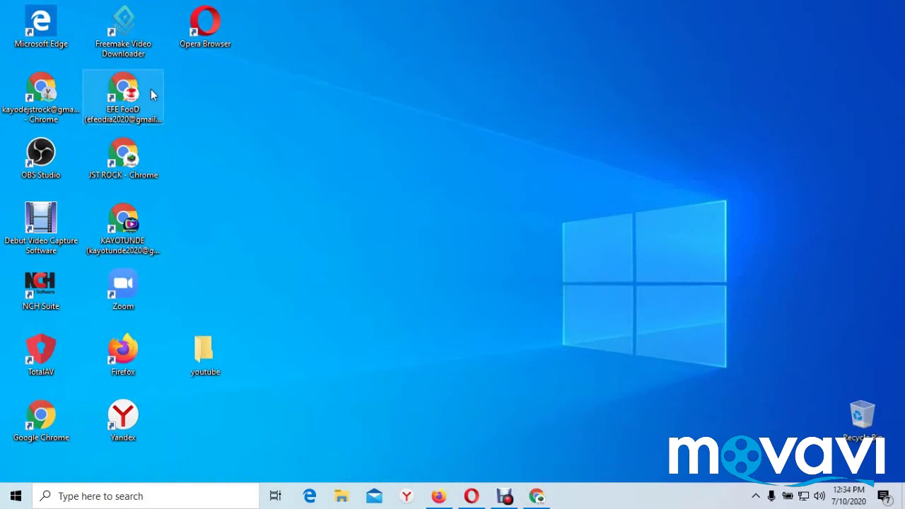
{"action": "left_click", "coordinate": [55, 170]}
{"action": "left_click", "coordinate": [54, 176]}
{"action": "left_click", "coordinate": [77, 145]}
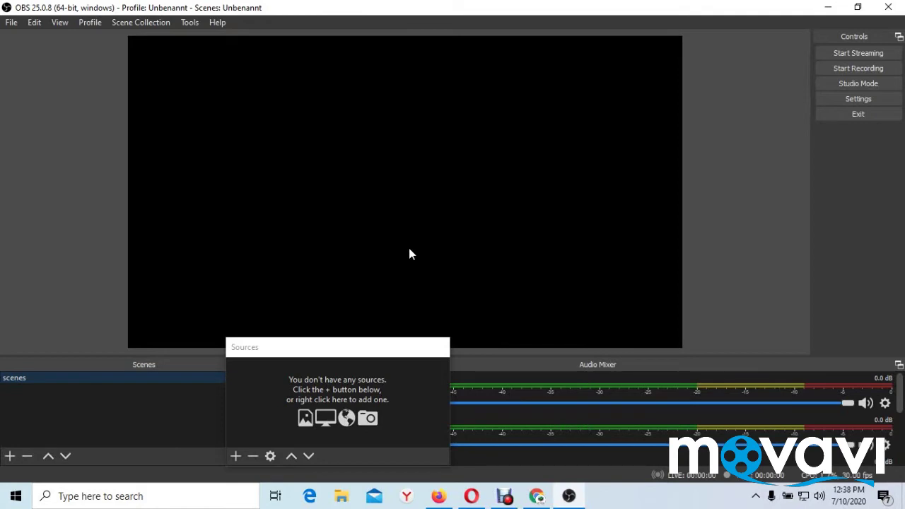
Rename the scene 'scenes' to 'stop' through its right-click Rename option.
{"action": "right_click", "coordinate": [95, 382]}
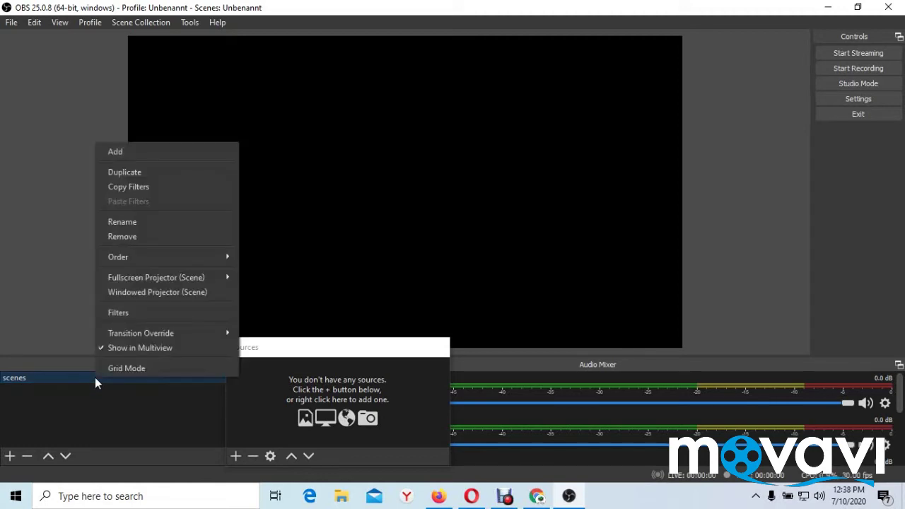
{"action": "left_click", "coordinate": [157, 224]}
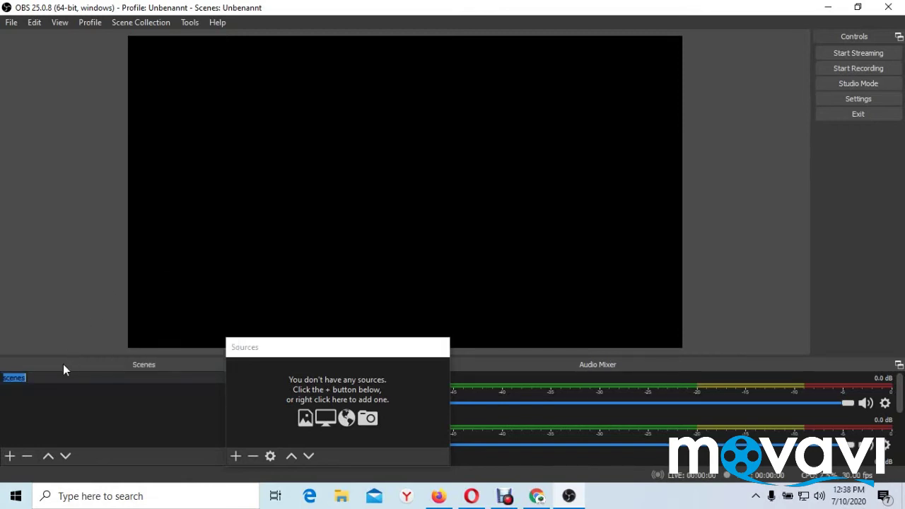
{"action": "key", "text": "BackSpace"}
{"action": "type", "text": "stop"}
{"action": "key", "text": "Return"}
{"action": "key", "text": "Return"}
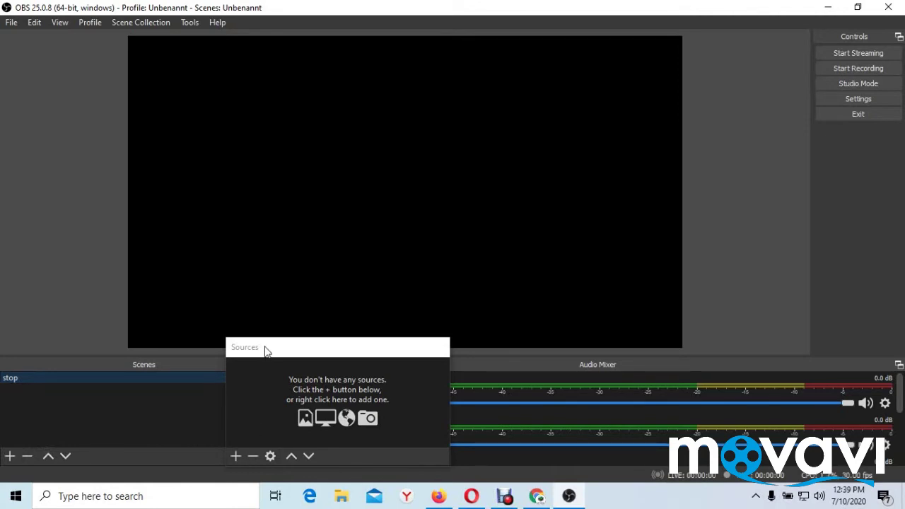
Add an Image source showing Picture_20200628_225513502 and stretch it across the canvas.
{"action": "left_click", "coordinate": [236, 456]}
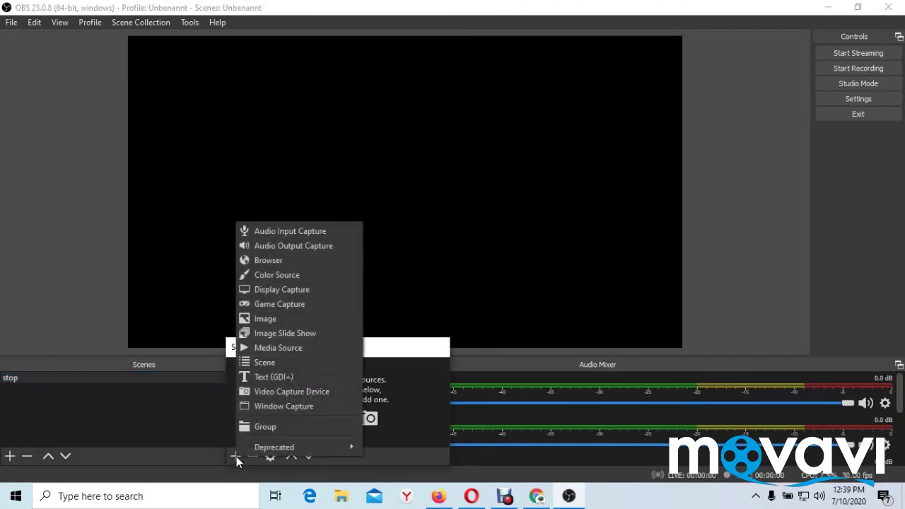
{"action": "left_click", "coordinate": [282, 319]}
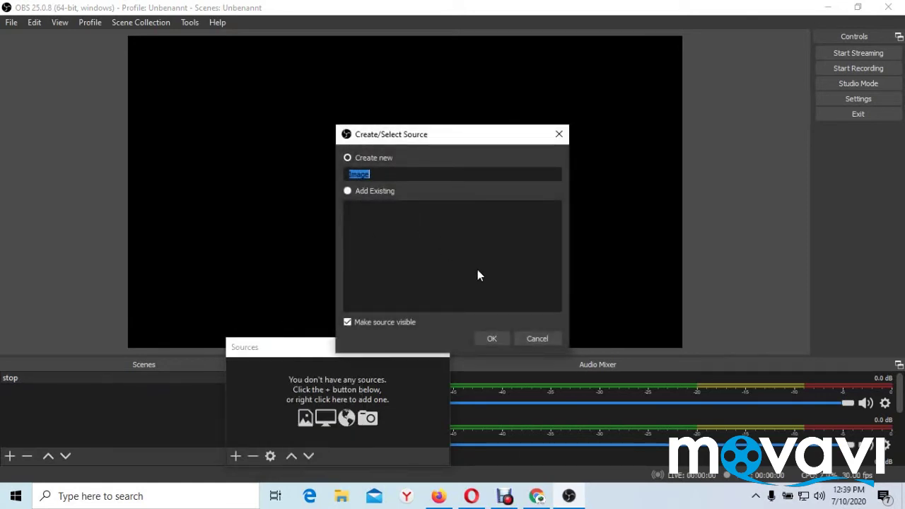
{"action": "left_click", "coordinate": [495, 339]}
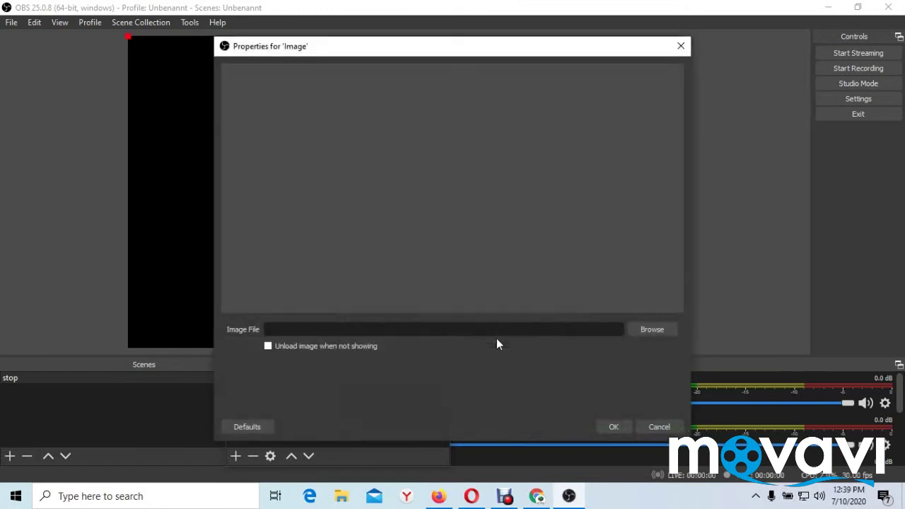
{"action": "left_click", "coordinate": [652, 329]}
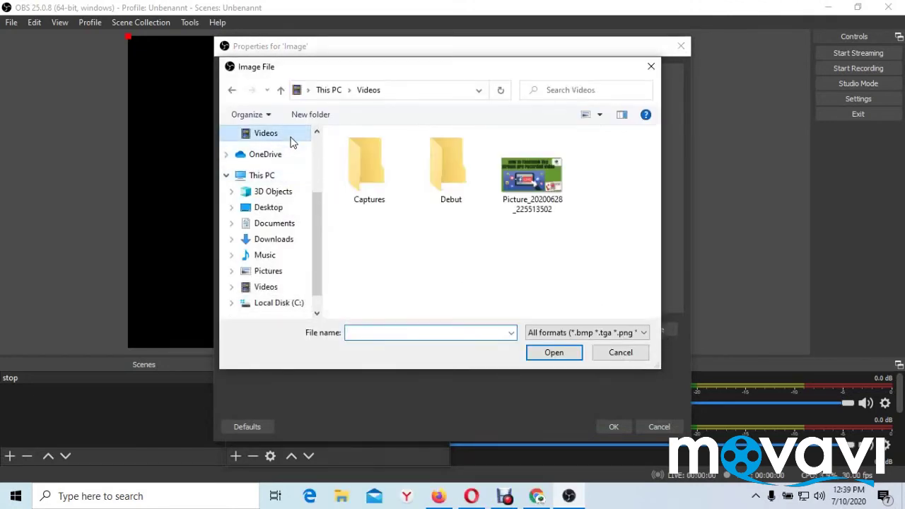
{"action": "left_click", "coordinate": [534, 188]}
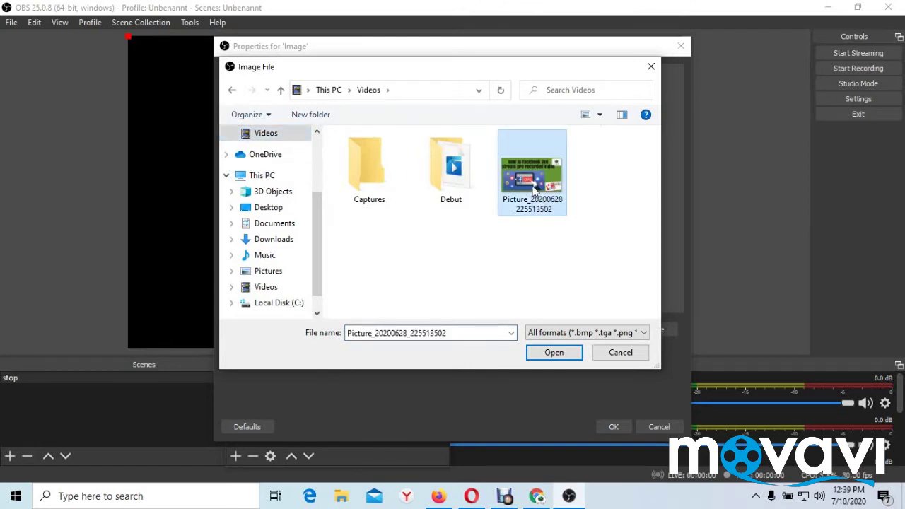
{"action": "left_click", "coordinate": [554, 356]}
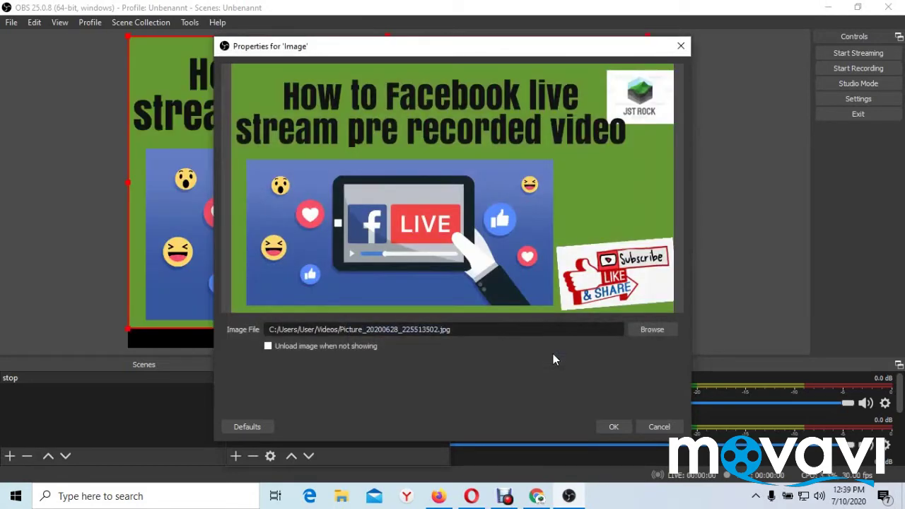
{"action": "left_click", "coordinate": [617, 423]}
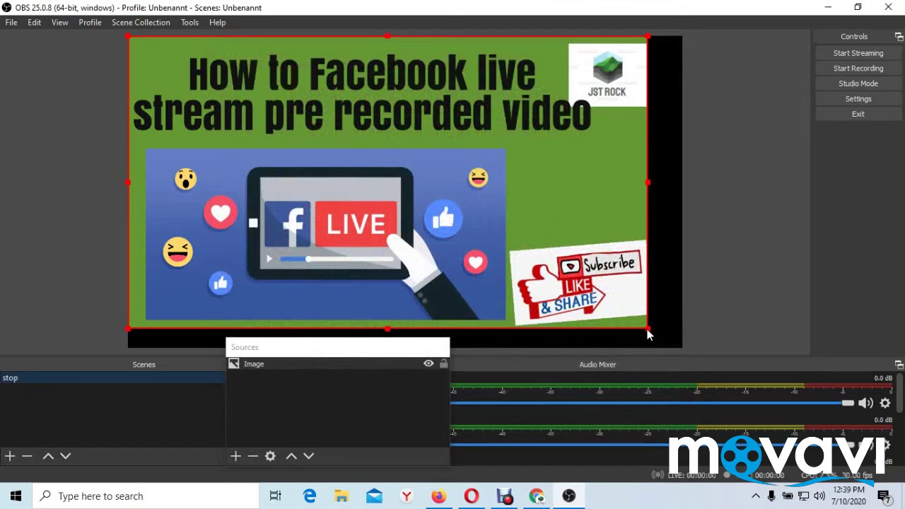
{"action": "left_click_drag", "start_coordinate": [647, 330], "coordinate": [676, 345]}
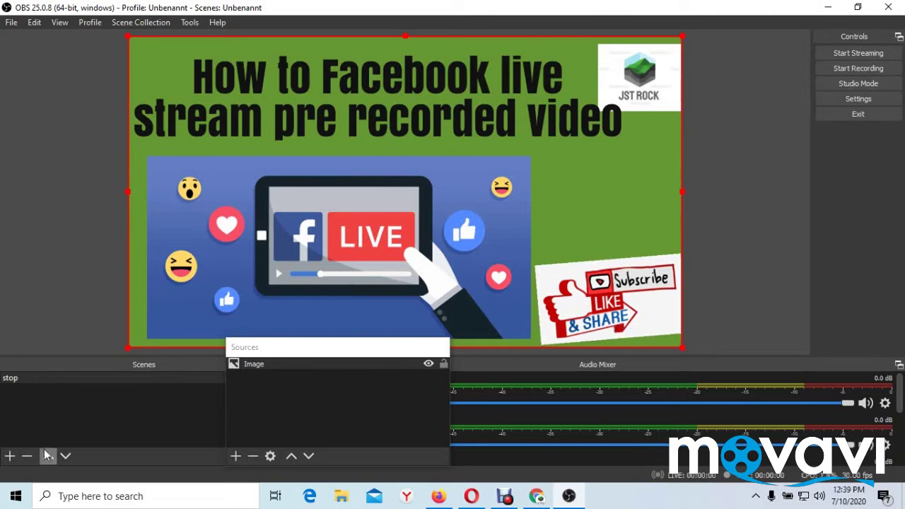
{"action": "left_click", "coordinate": [68, 419]}
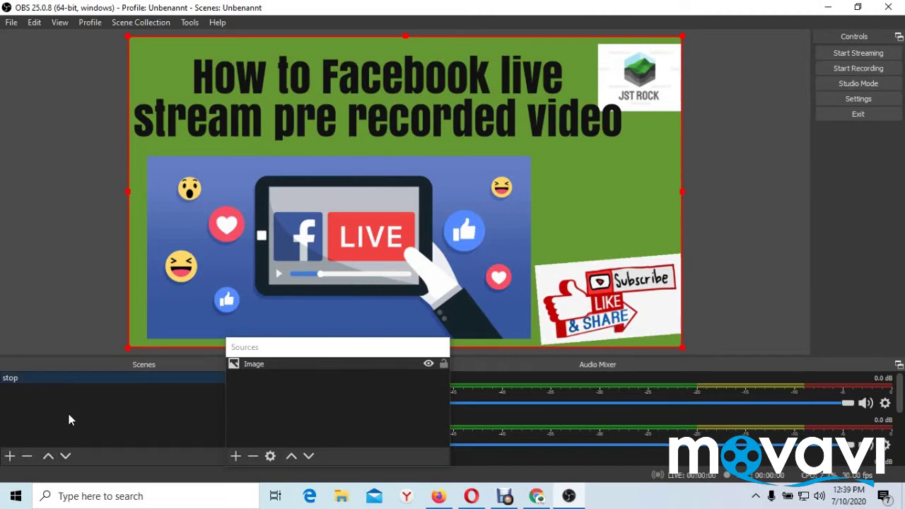
Add a scene named 'video' in place of the default 'Scene 2'.
{"action": "left_click", "coordinate": [10, 457]}
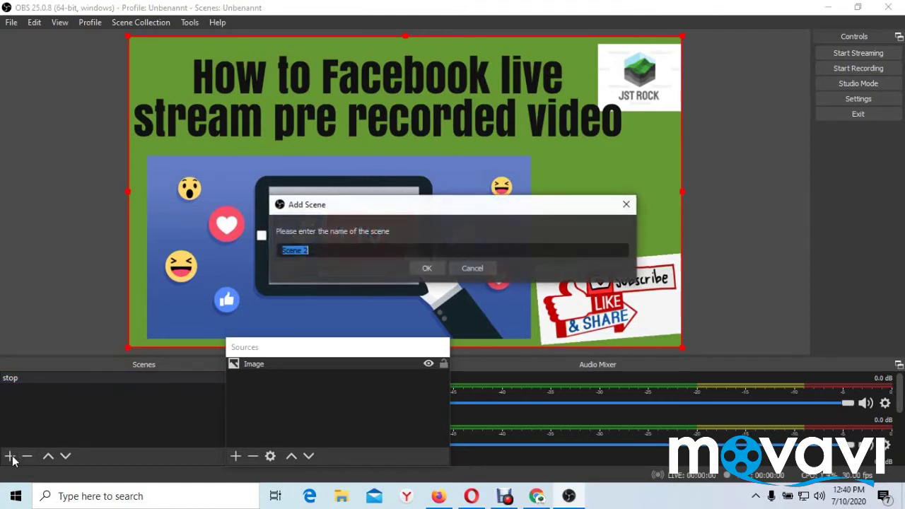
{"action": "left_click", "coordinate": [344, 253]}
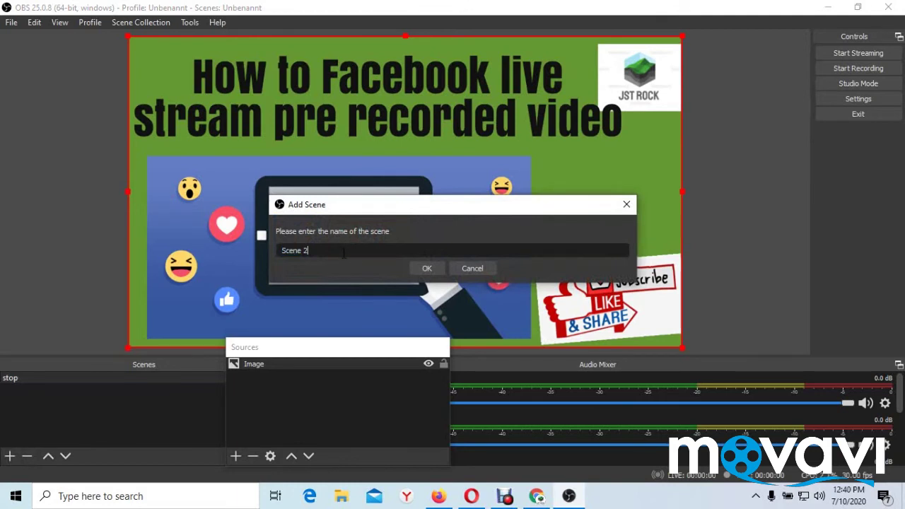
{"action": "key", "text": "BackSpace"}
{"action": "key", "text": "BackSpace"}
{"action": "key", "text": "BackSpace"}
{"action": "key", "text": "BackSpace"}
{"action": "key", "text": "BackSpace"}
{"action": "key", "text": "BackSpace"}
{"action": "key", "text": "BackSpace"}
{"action": "type", "text": "v"}
{"action": "left_click", "coordinate": [504, 496]}
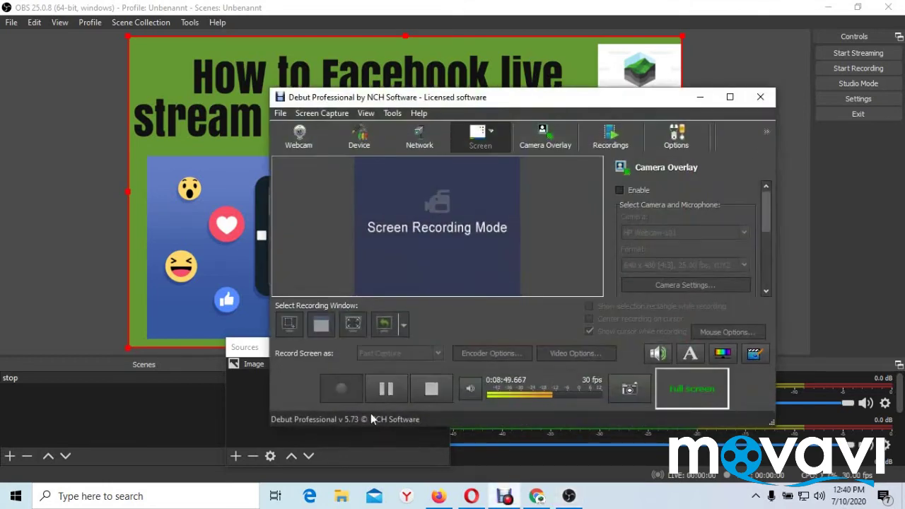
{"action": "left_click", "coordinate": [381, 394]}
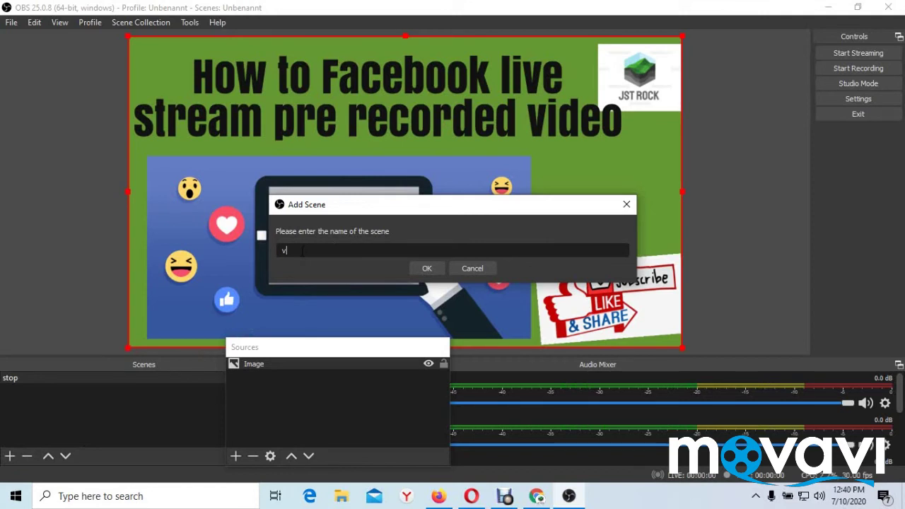
{"action": "type", "text": "ideo"}
{"action": "left_click", "coordinate": [434, 268]}
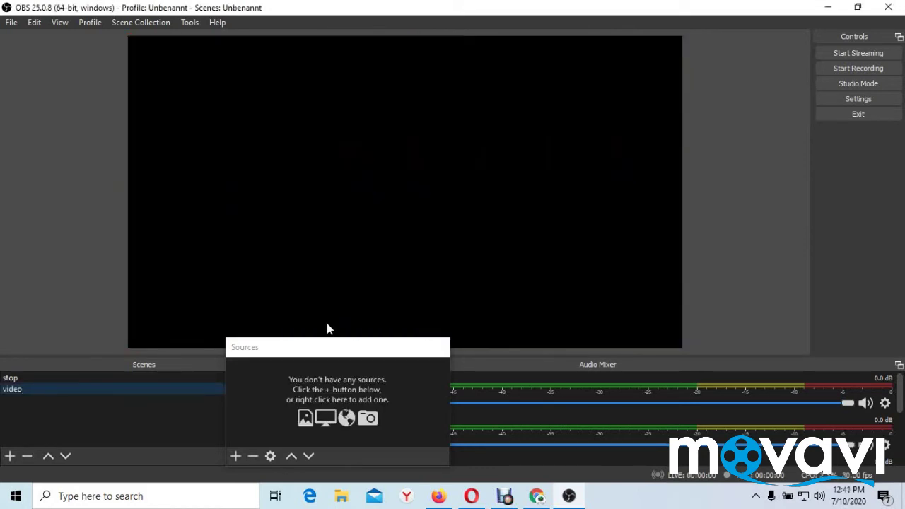
Add a Media Source named 'Media Source' to the video scene, loading MovaviClipsBusiness_Video_3.mp4.
{"action": "left_click", "coordinate": [238, 457]}
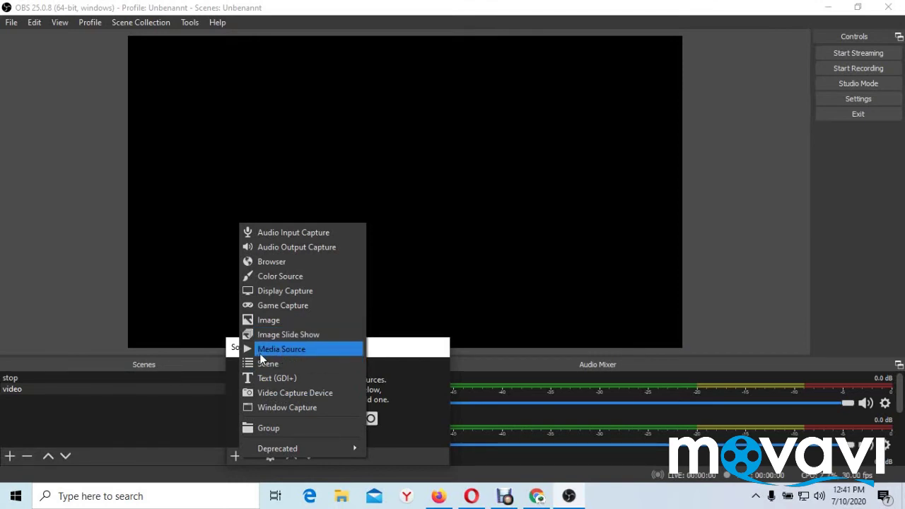
{"action": "left_click", "coordinate": [317, 348]}
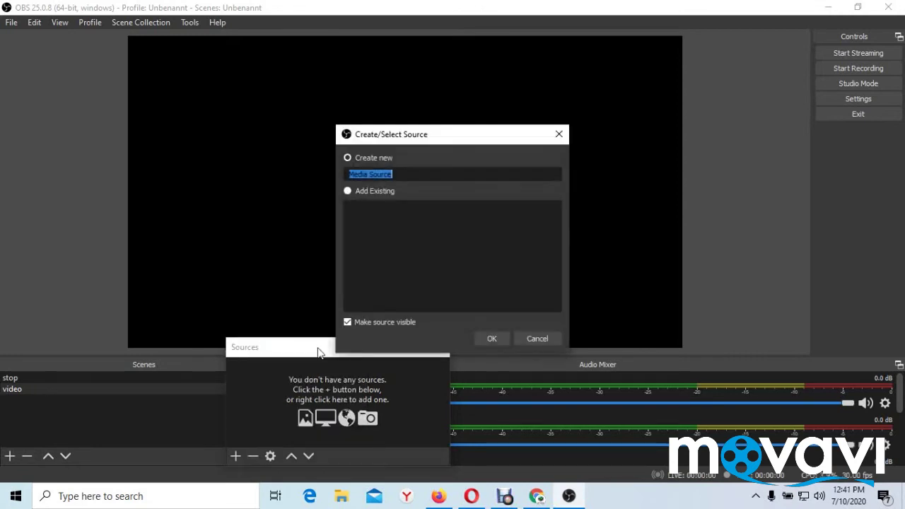
{"action": "left_click", "coordinate": [494, 335]}
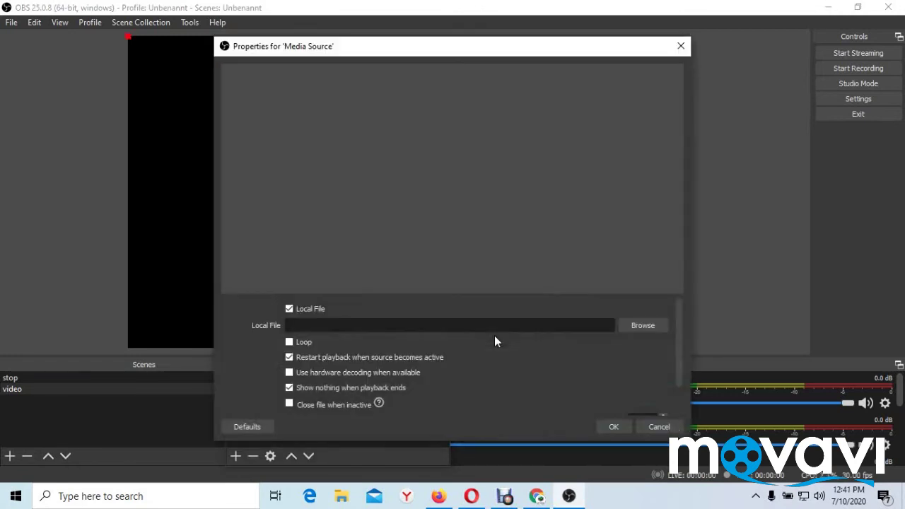
{"action": "left_click", "coordinate": [655, 329]}
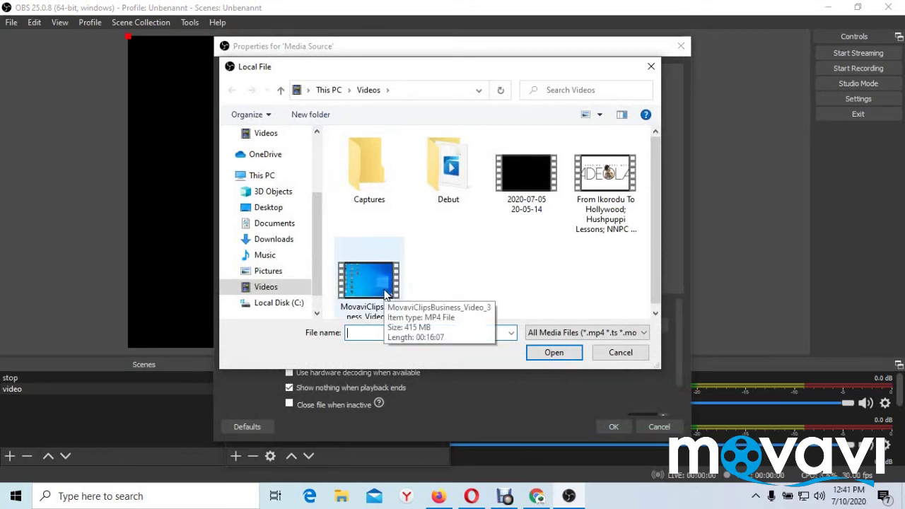
{"action": "left_click", "coordinate": [386, 294]}
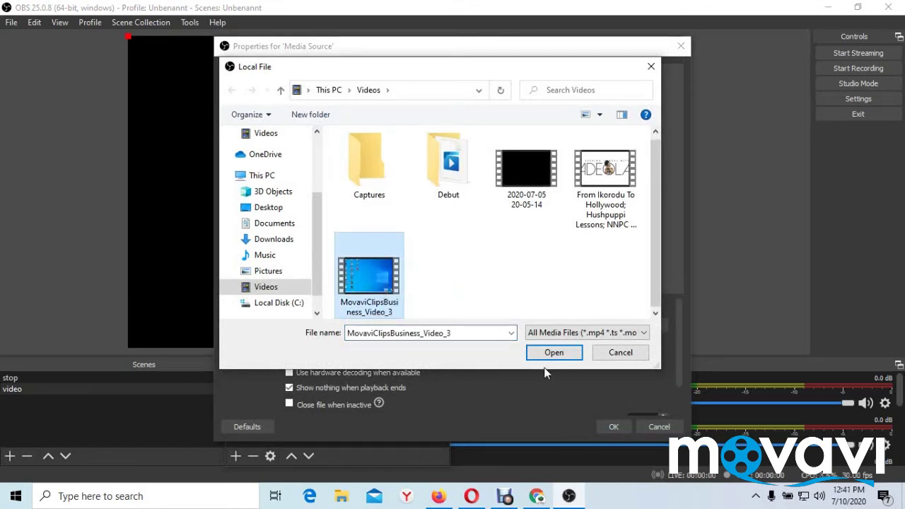
{"action": "left_click", "coordinate": [554, 352]}
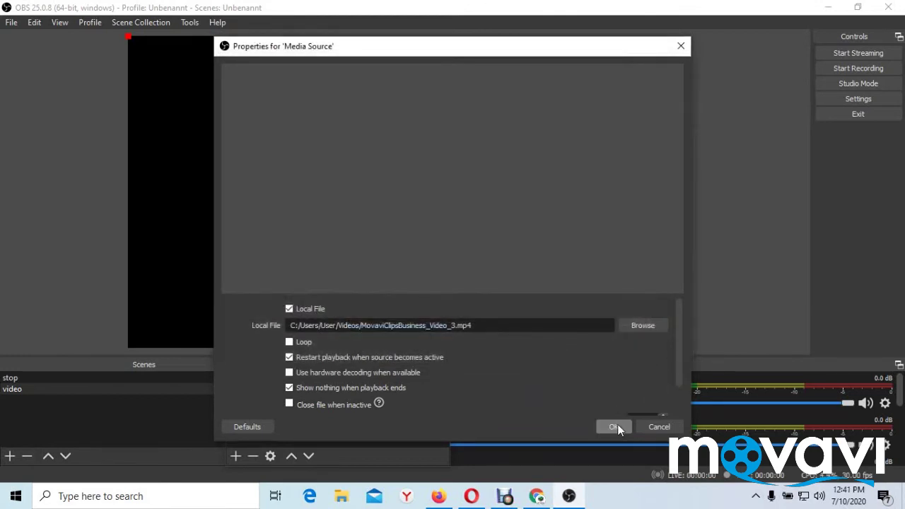
{"action": "left_click", "coordinate": [615, 426]}
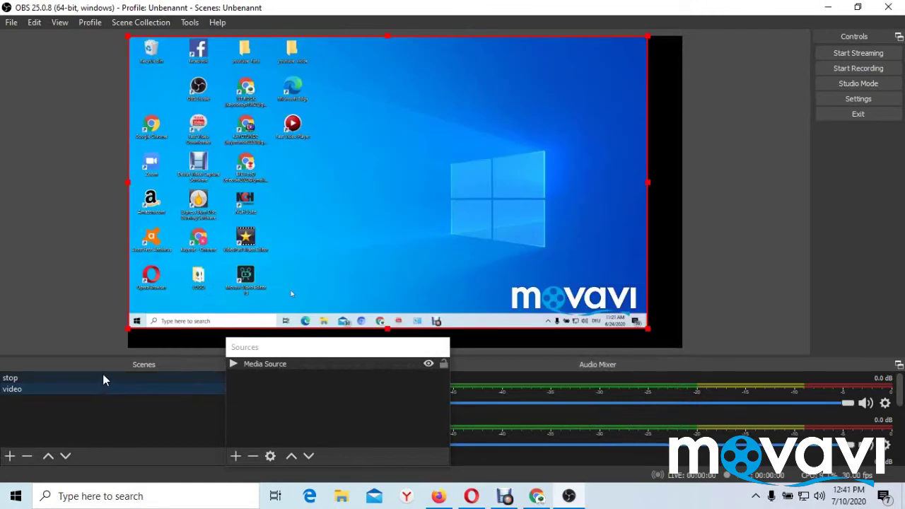
Select the 'stop' scene so the preview shows the Facebook live image.
{"action": "left_click", "coordinate": [56, 378]}
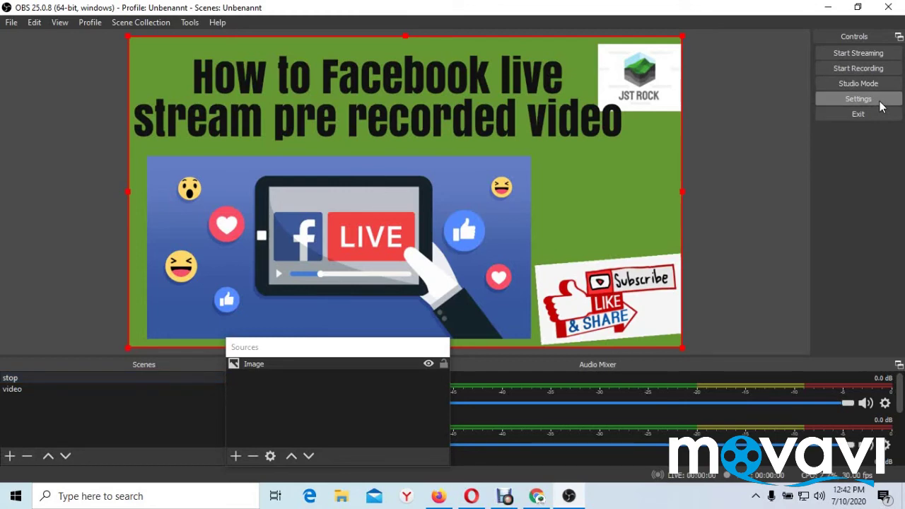
In the Stream settings, choose YouTube / YouTube Gaming with the Primary YouTube ingest server.
{"action": "left_click", "coordinate": [879, 103]}
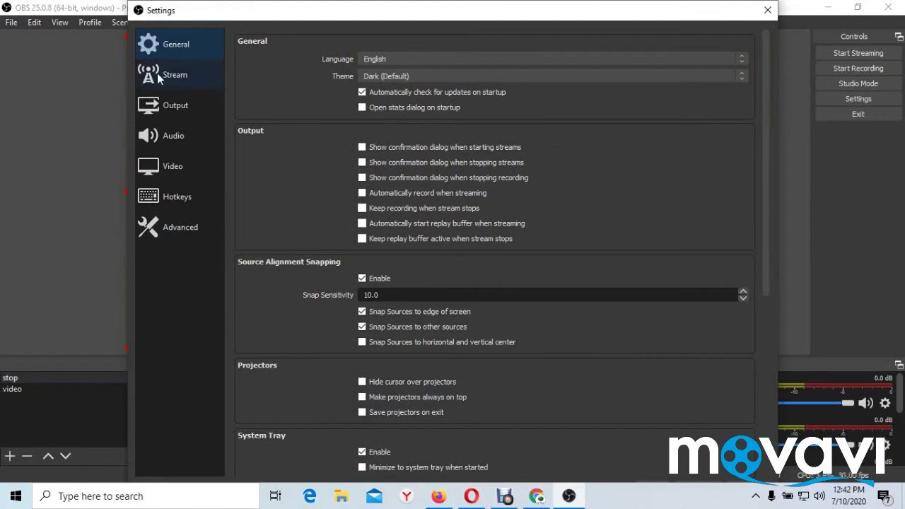
{"action": "left_click", "coordinate": [179, 78]}
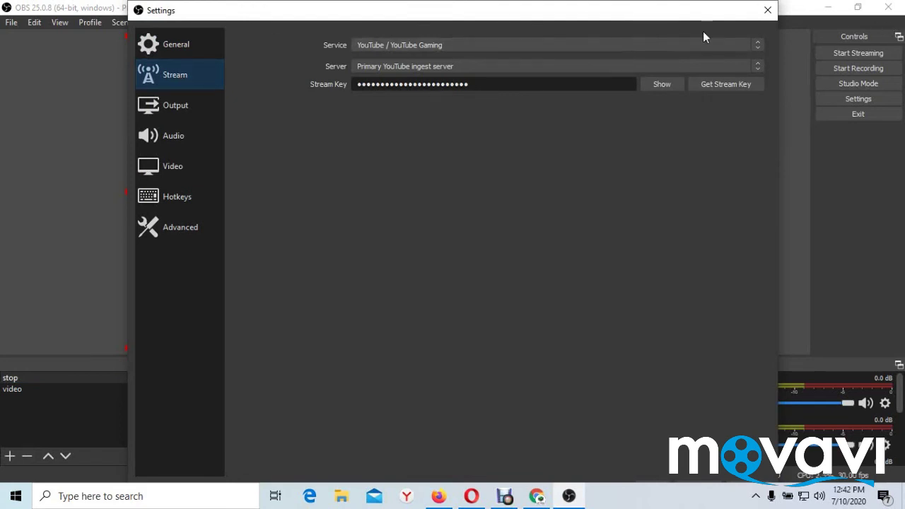
{"action": "left_click", "coordinate": [756, 46]}
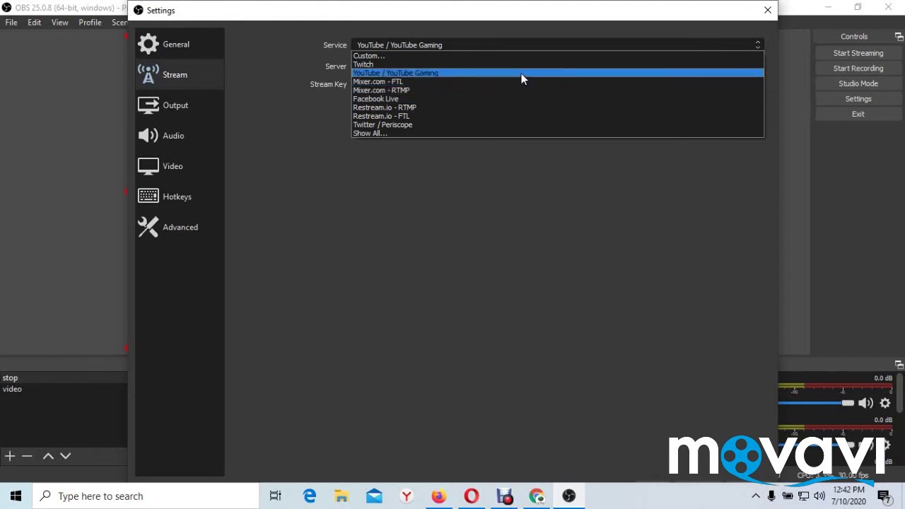
{"action": "left_click", "coordinate": [522, 79]}
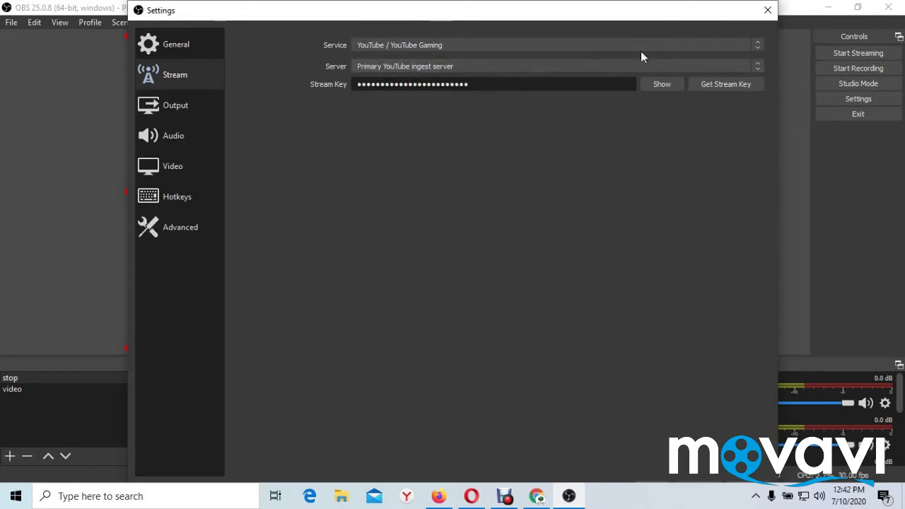
{"action": "left_click", "coordinate": [754, 67]}
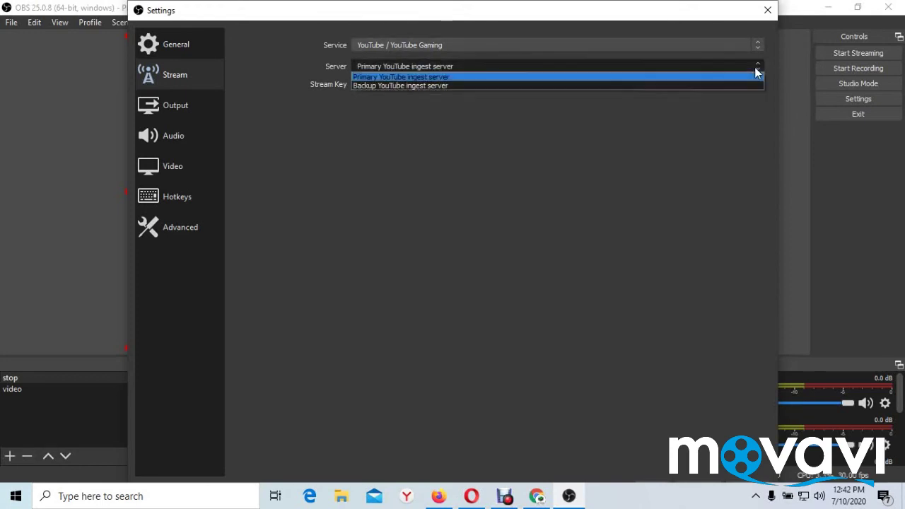
{"action": "left_click", "coordinate": [658, 77]}
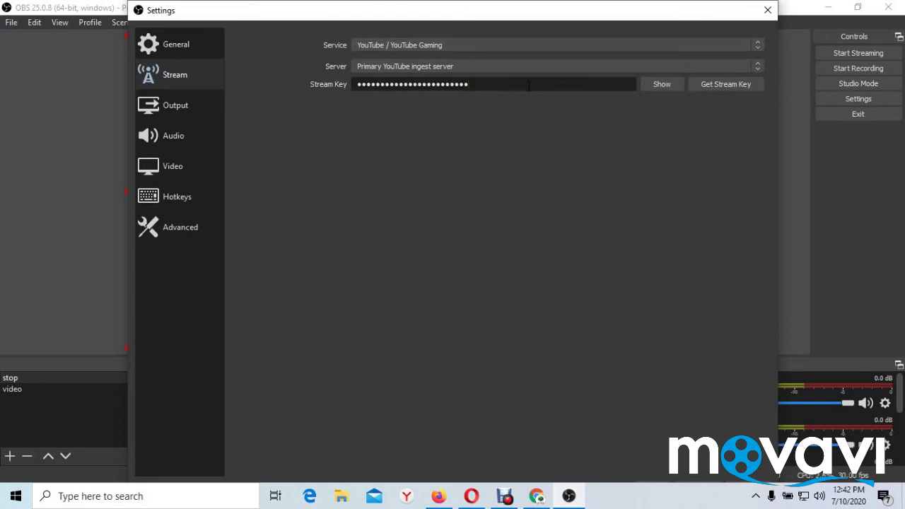
Replace the old stream key with the pasted new key, then apply and save.
{"action": "key", "text": "BackSpace"}
{"action": "key", "text": "BackSpace"}
{"action": "key", "text": "BackSpace"}
{"action": "key", "text": "BackSpace"}
{"action": "key", "text": "BackSpace"}
{"action": "key", "text": "BackSpace"}
{"action": "key", "text": "BackSpace"}
{"action": "key", "text": "BackSpace"}
{"action": "key", "text": "BackSpace"}
{"action": "key", "text": "BackSpace"}
{"action": "key", "text": "BackSpace"}
{"action": "key", "text": "BackSpace"}
{"action": "key", "text": "BackSpace"}
{"action": "key", "text": "BackSpace"}
{"action": "key", "text": "BackSpace"}
{"action": "key", "text": "BackSpace"}
{"action": "key", "text": "BackSpace"}
{"action": "key", "text": "BackSpace"}
{"action": "key", "text": "BackSpace"}
{"action": "key", "text": "BackSpace"}
{"action": "right_click", "coordinate": [524, 86]}
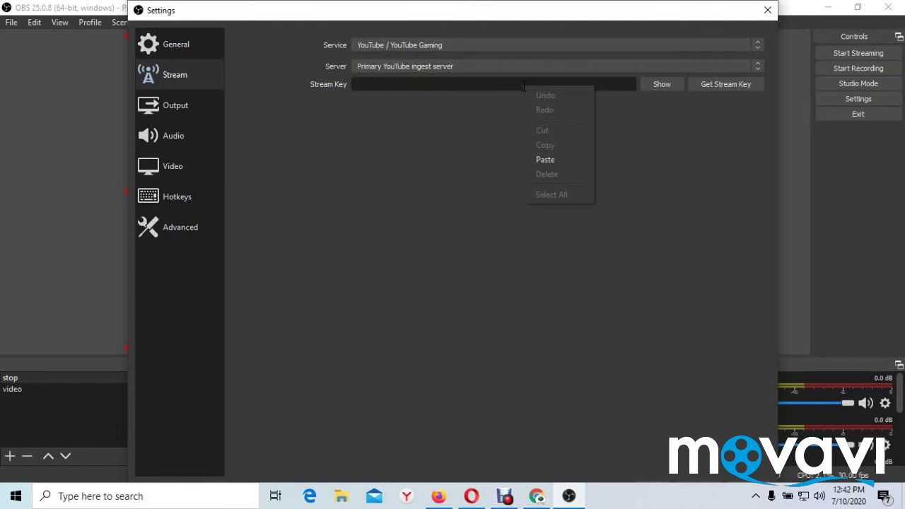
{"action": "left_click", "coordinate": [543, 162]}
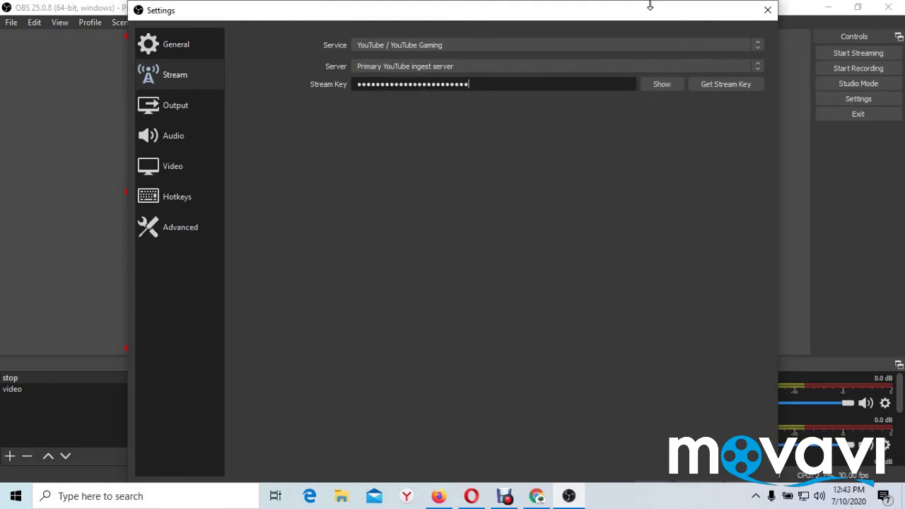
{"action": "left_click_drag", "start_coordinate": [646, 6], "coordinate": [629, 14]}
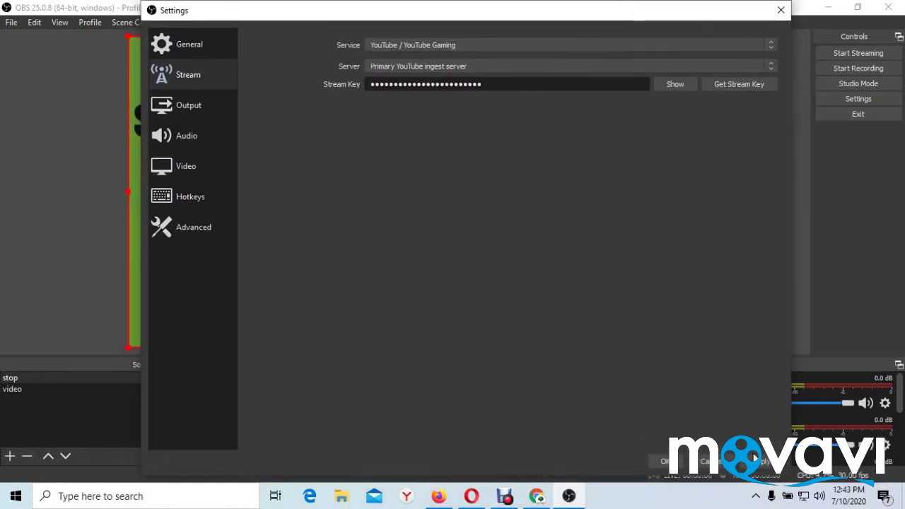
{"action": "left_click", "coordinate": [763, 465]}
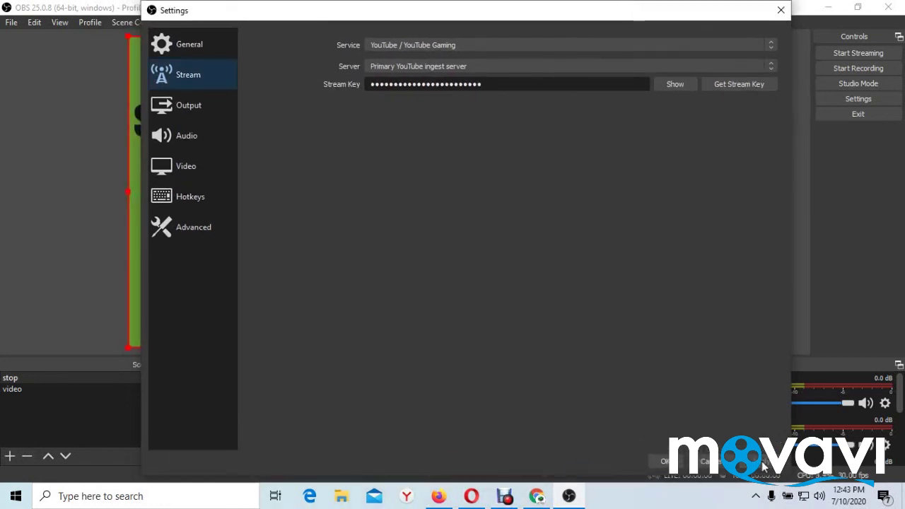
{"action": "left_click", "coordinate": [665, 463]}
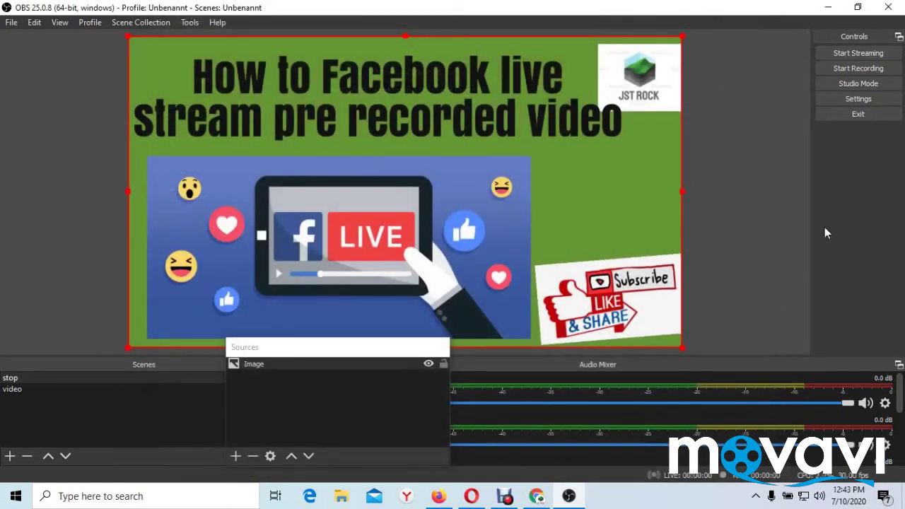
Start streaming to YouTube and switch the broadcast to the 'video' scene.
{"action": "left_click", "coordinate": [860, 53]}
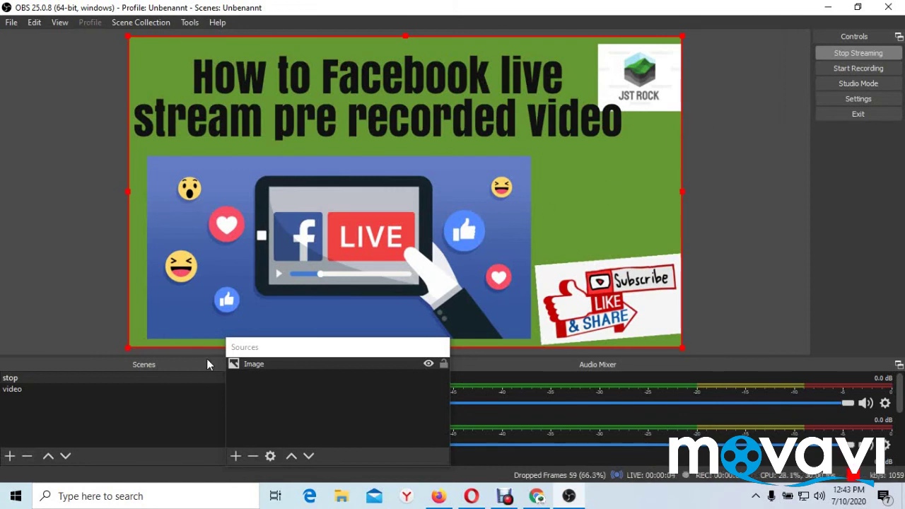
{"action": "left_click", "coordinate": [20, 391]}
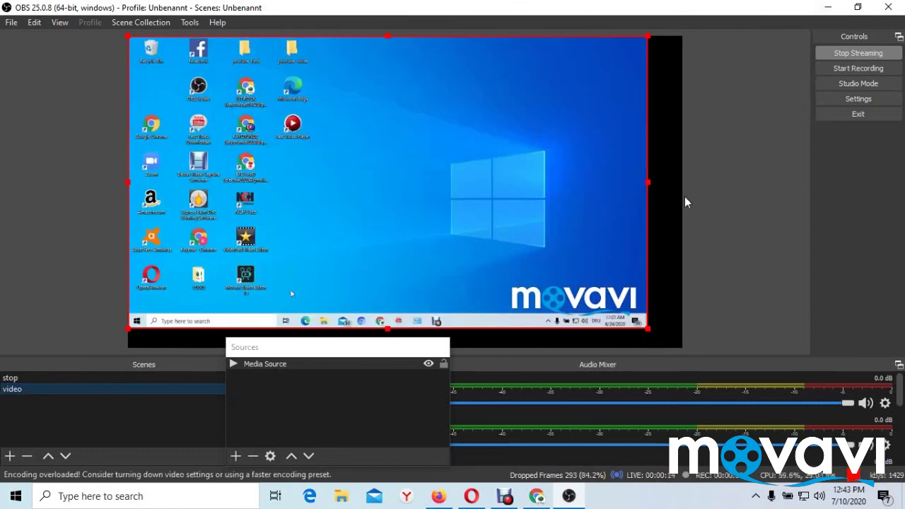
Return to the YouTube Studio live page and wait for an Excellent connection.
{"action": "left_click", "coordinate": [541, 498]}
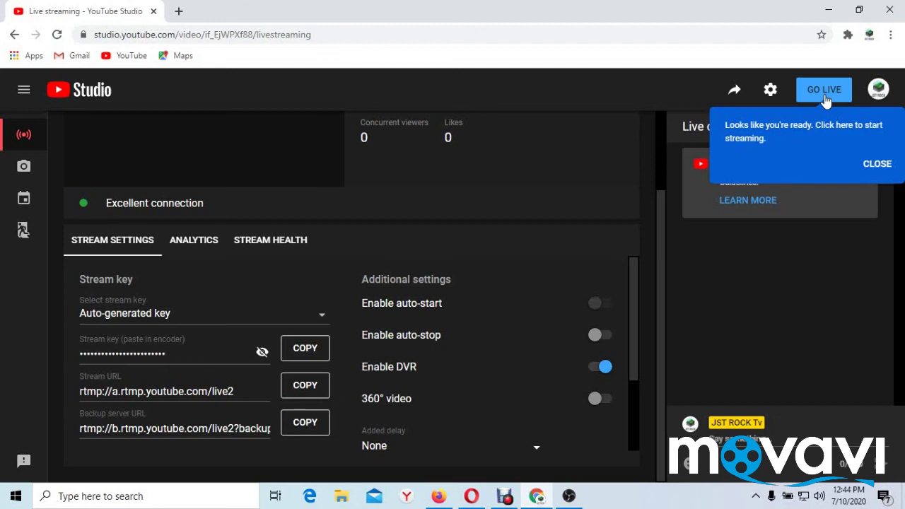
Bring the Debut Professional recorder window up over YouTube Studio.
{"action": "left_click", "coordinate": [508, 496]}
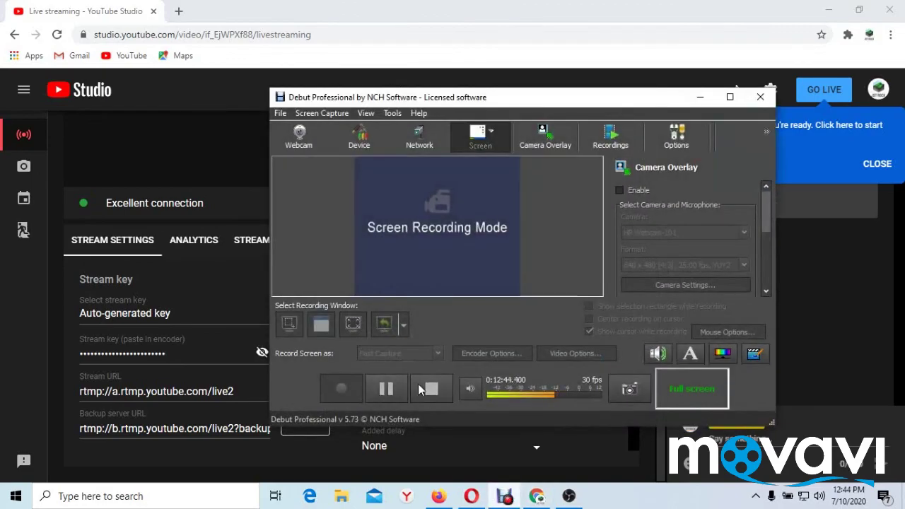